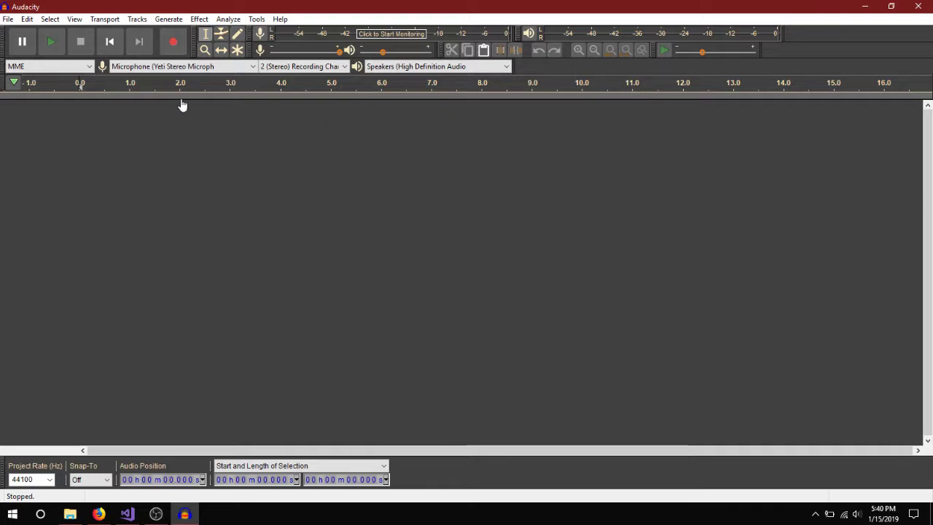
Step: Record about 8.4 seconds of speech into a new stereo track, play it back, and rewind to start
click(173, 43)
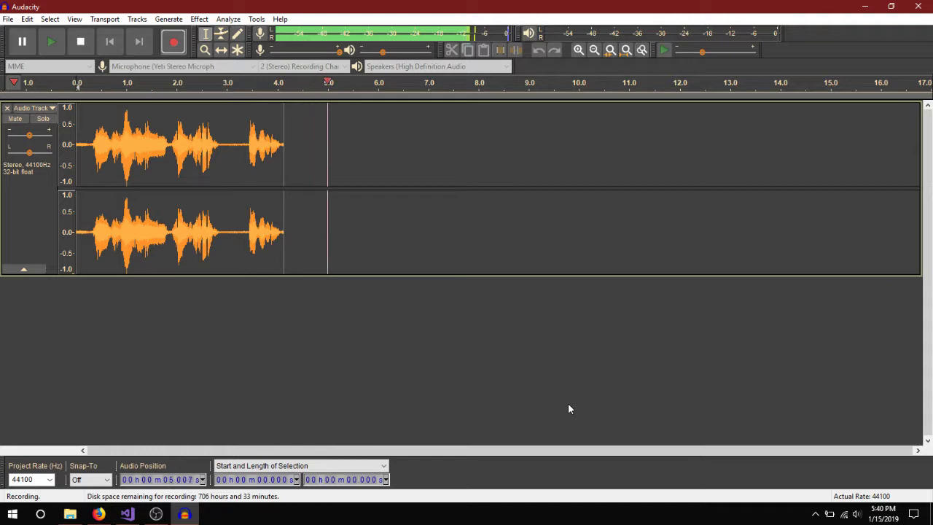
click(91, 41)
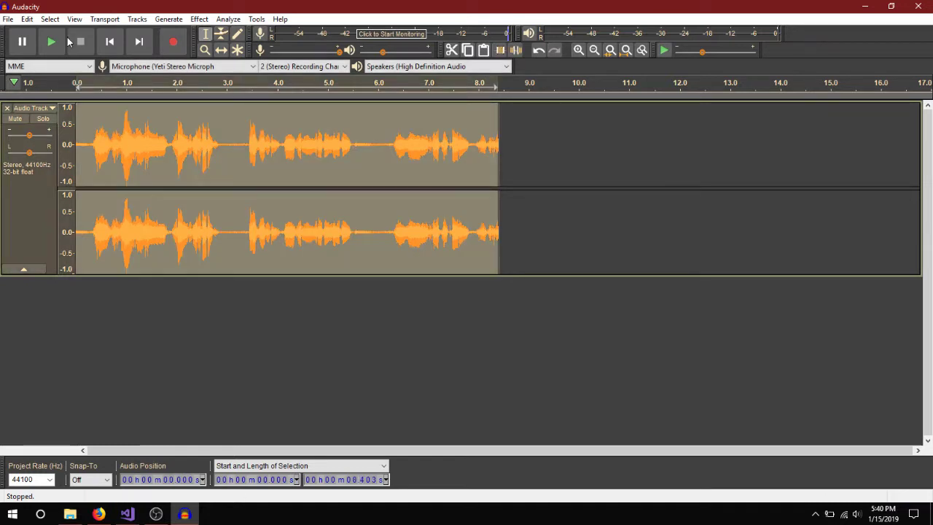
click(51, 42)
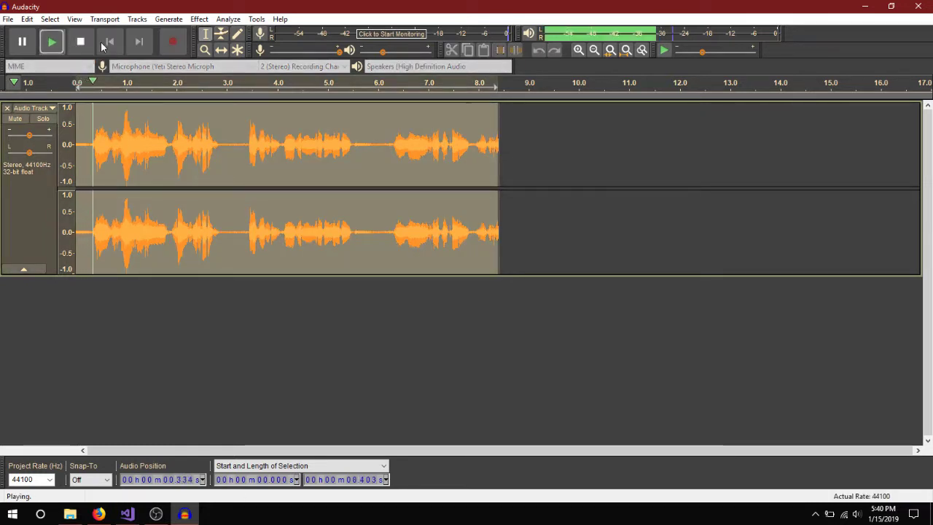
click(80, 42)
click(109, 42)
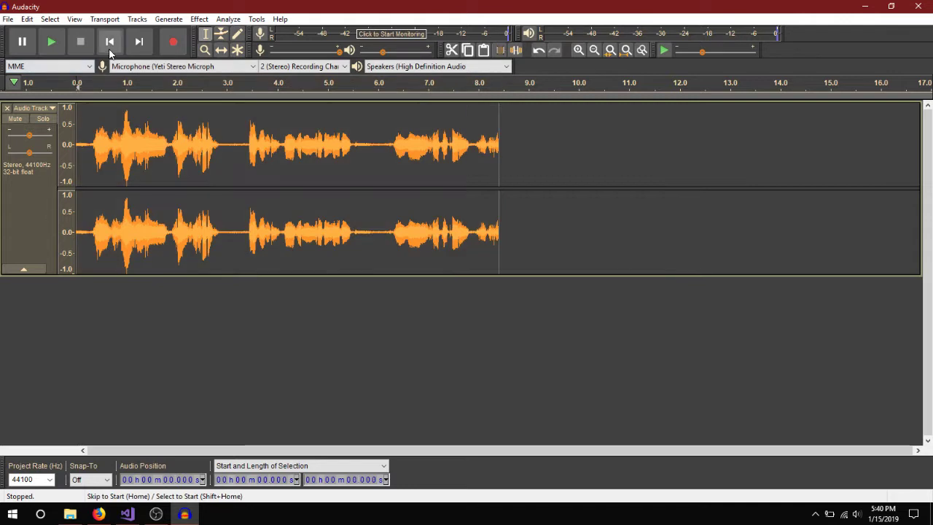
Step: Pick 22050 in the Project Rate (Hz) dropdown, then refocus the audio track
click(50, 479)
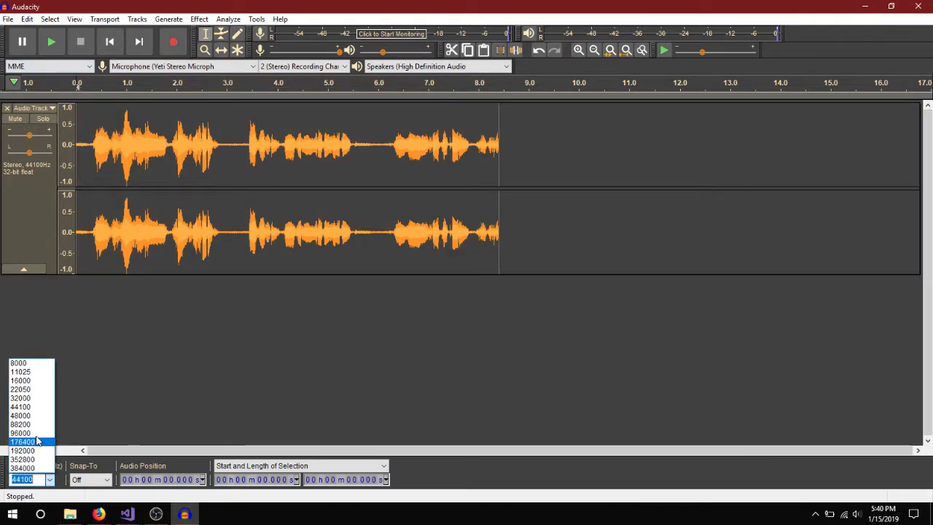
click(29, 391)
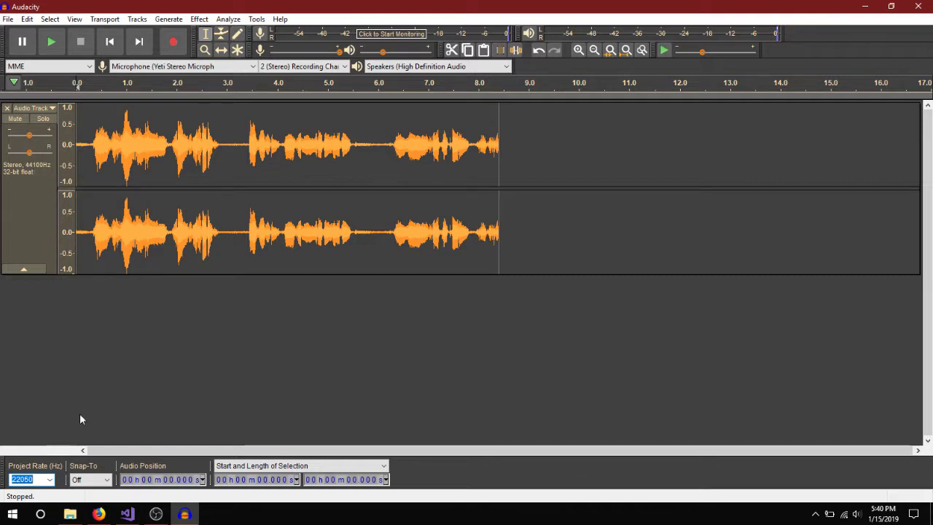
click(50, 480)
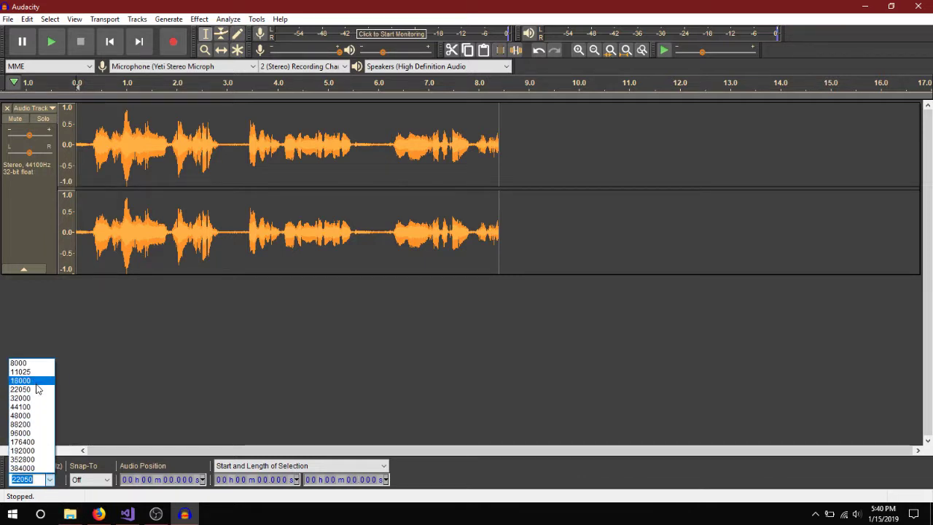
click(42, 484)
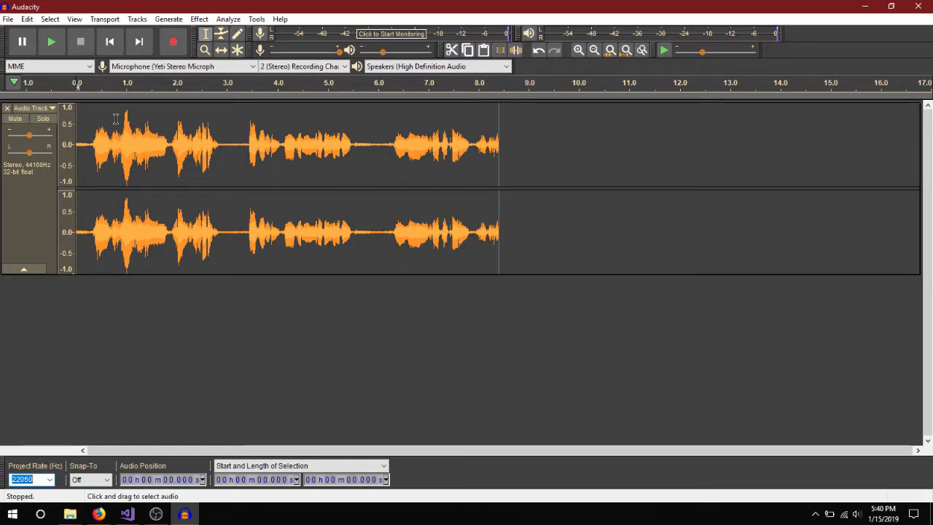
click(77, 153)
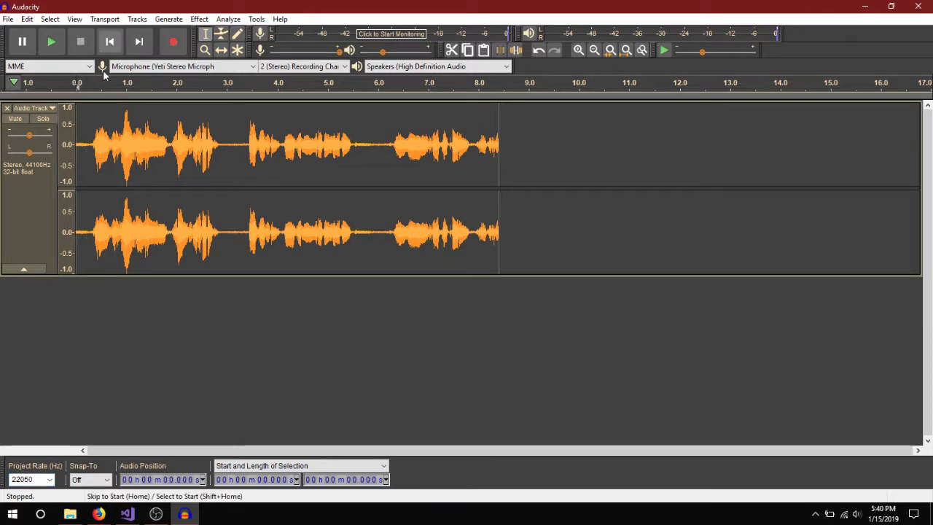
Step: Select the whole recording and apply Equalization with the 100Hz Rumble curve
key(ctrl+a)
click(199, 19)
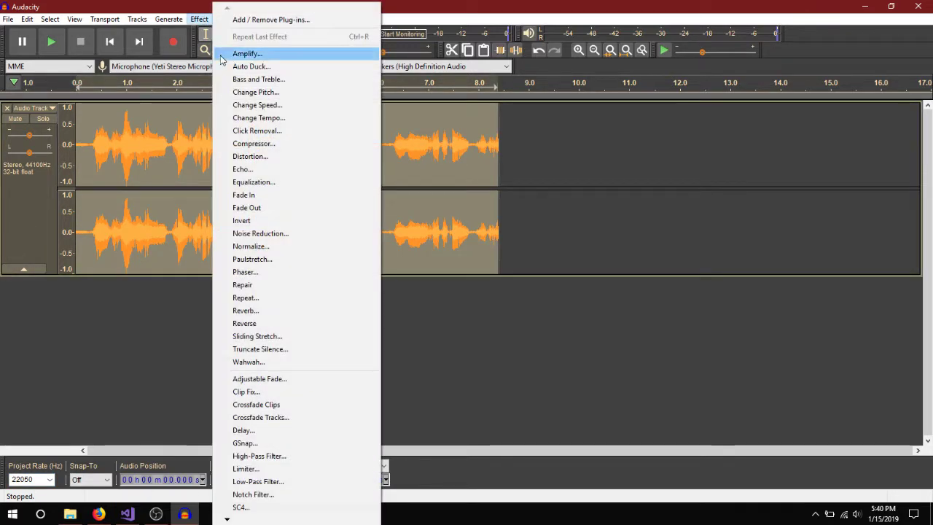
click(265, 182)
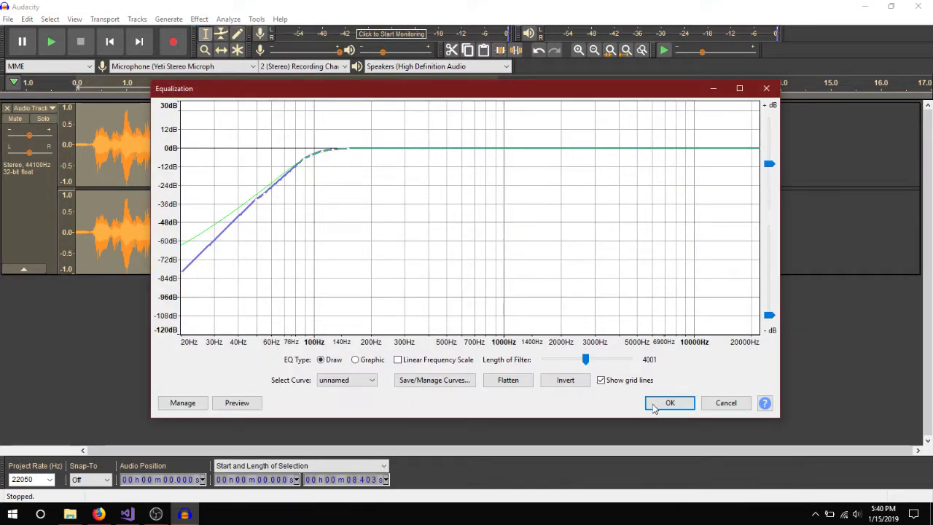
click(347, 380)
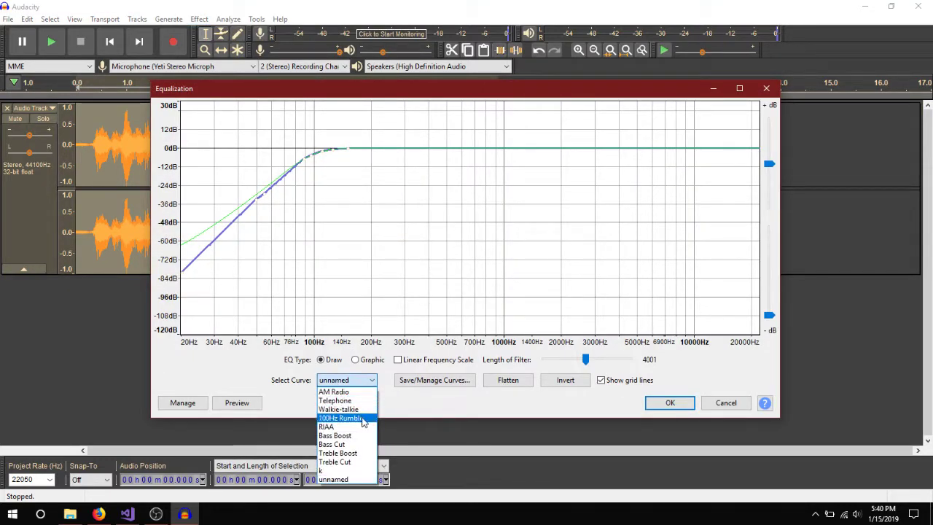
click(343, 392)
click(668, 403)
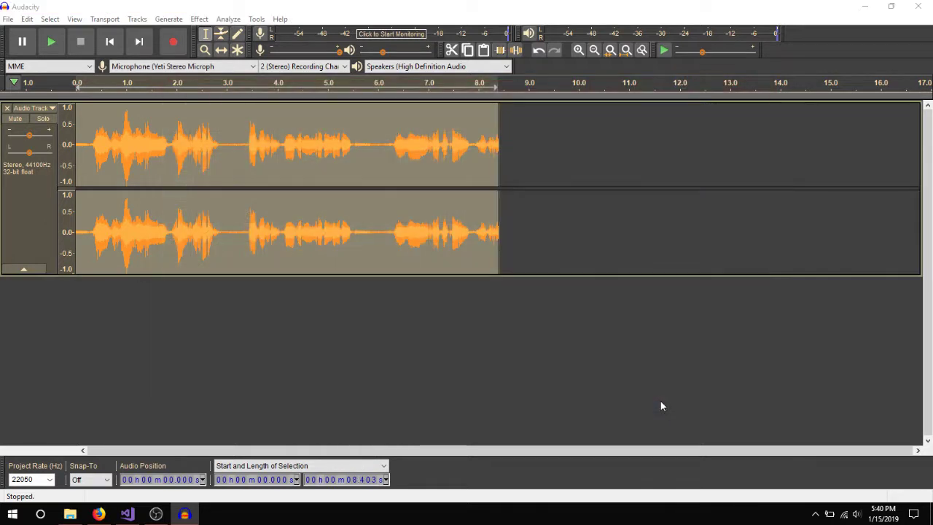
Step: Apply Equalization again with the Bass Cut curve
click(210, 20)
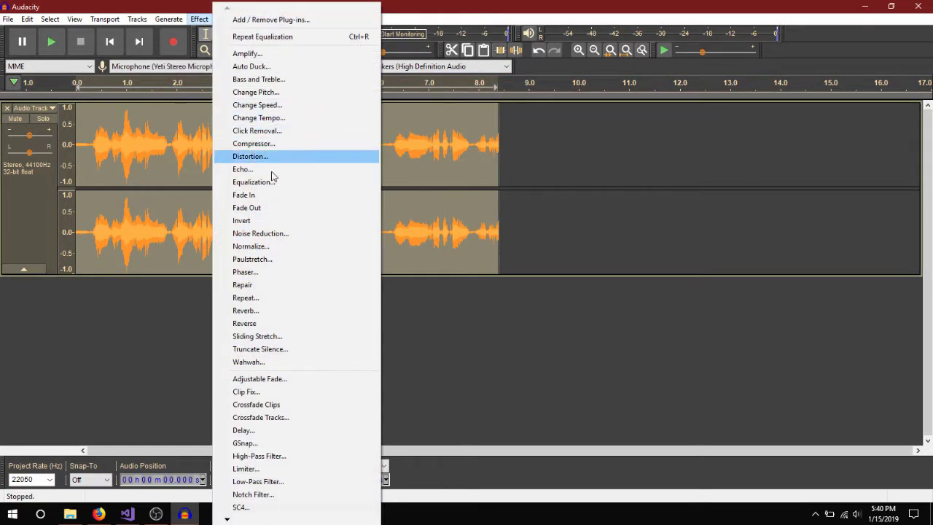
click(269, 181)
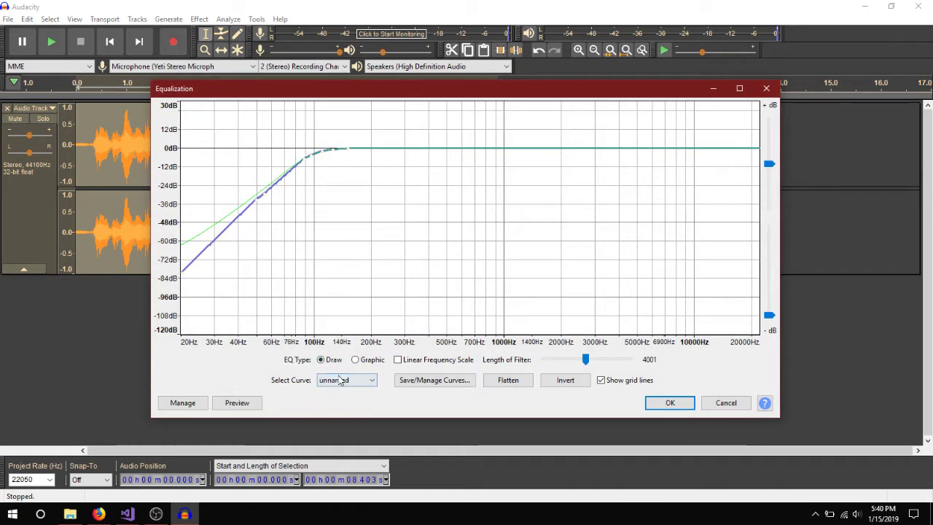
click(339, 380)
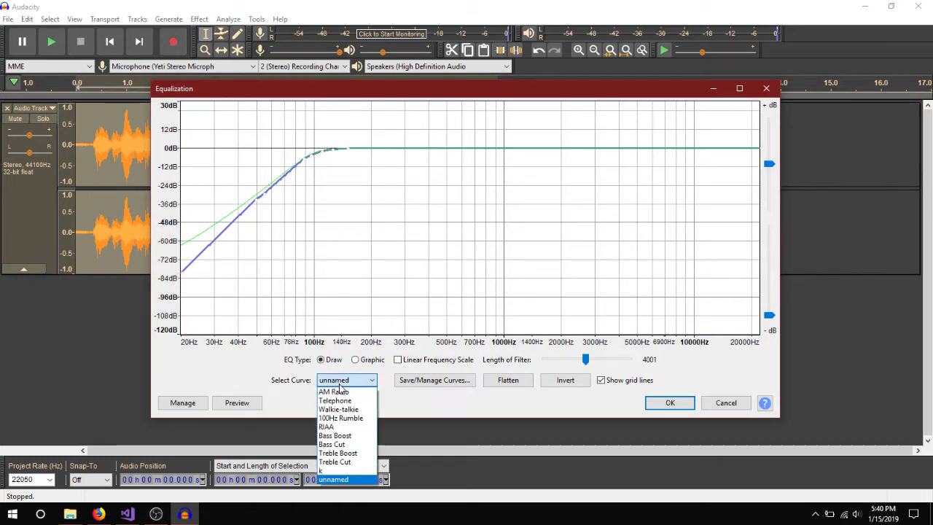
click(361, 445)
click(664, 403)
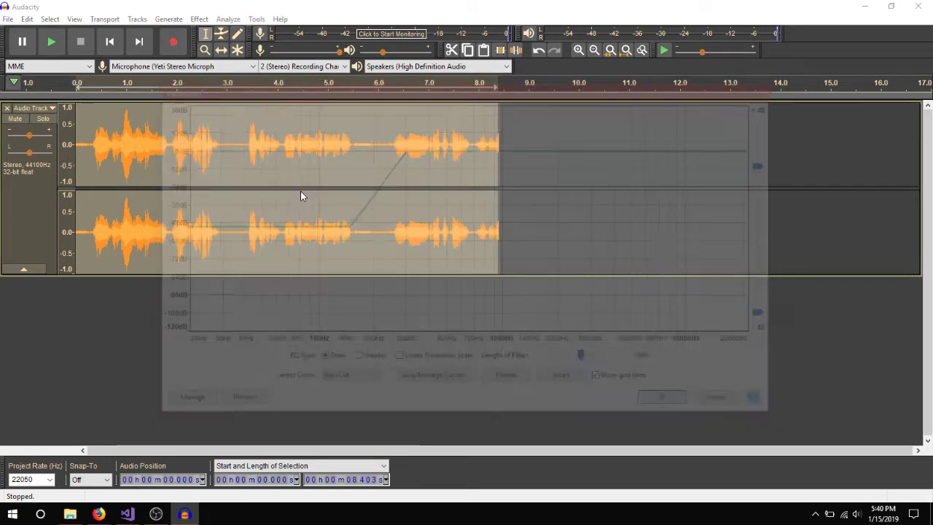
Step: Apply Equalization a third time with the Treble Cut curve
click(200, 19)
click(285, 182)
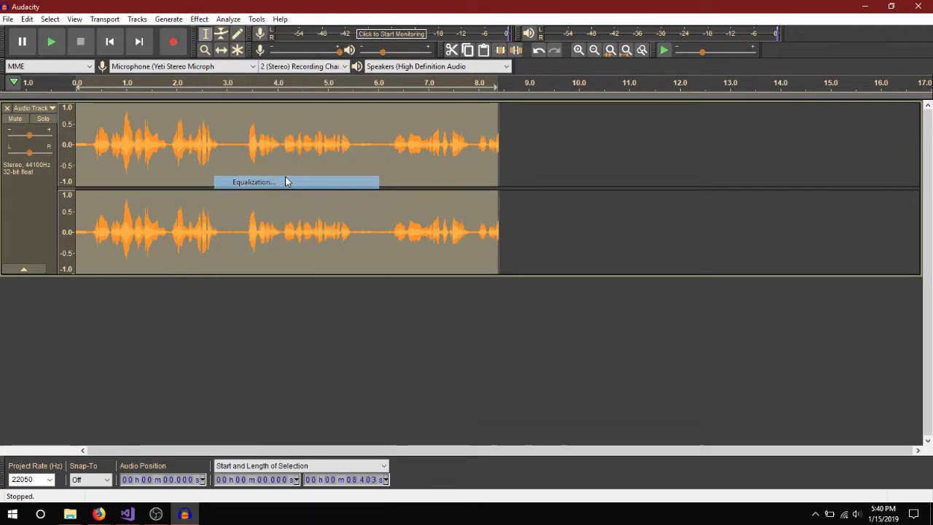
click(346, 380)
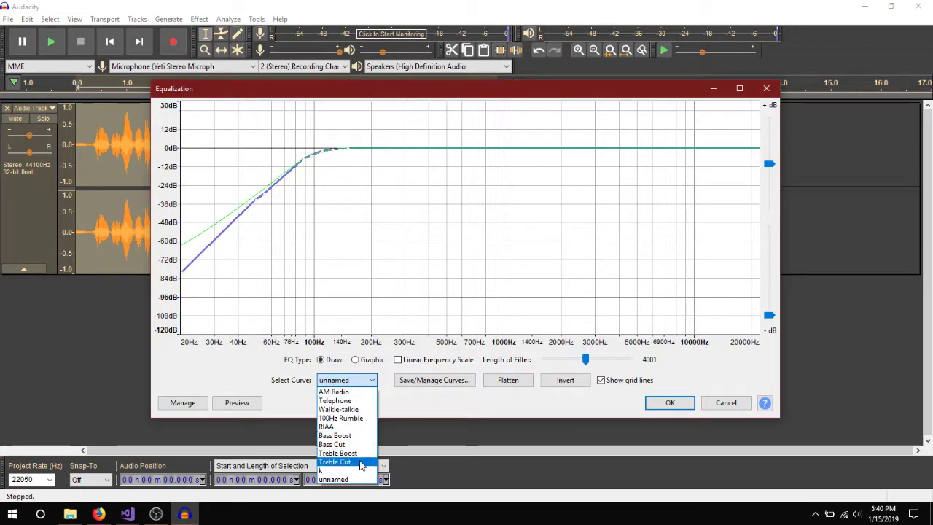
click(343, 458)
click(684, 403)
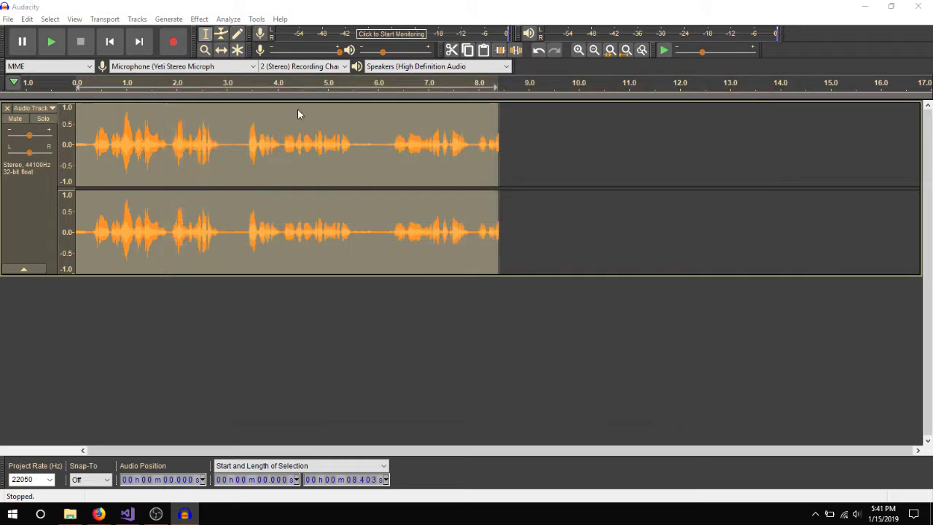
Step: Play back the filtered recording and stop it
click(46, 42)
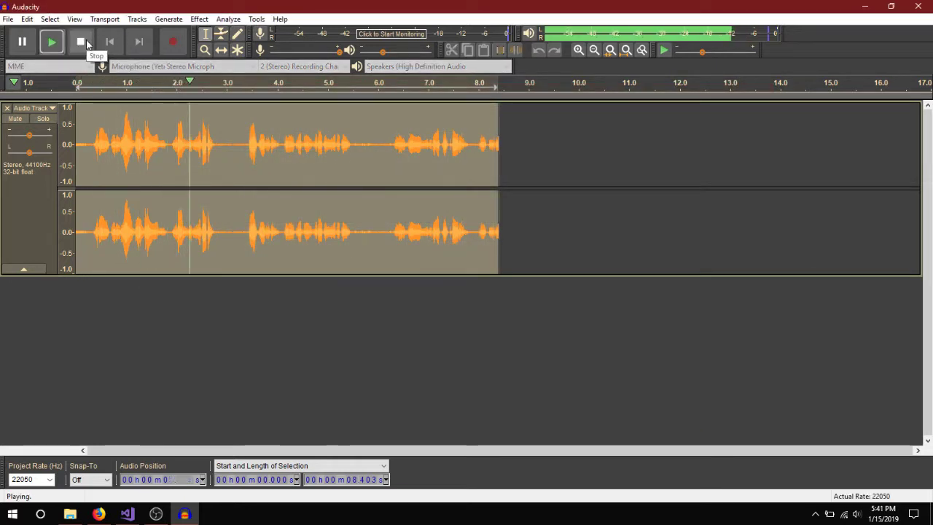
click(83, 43)
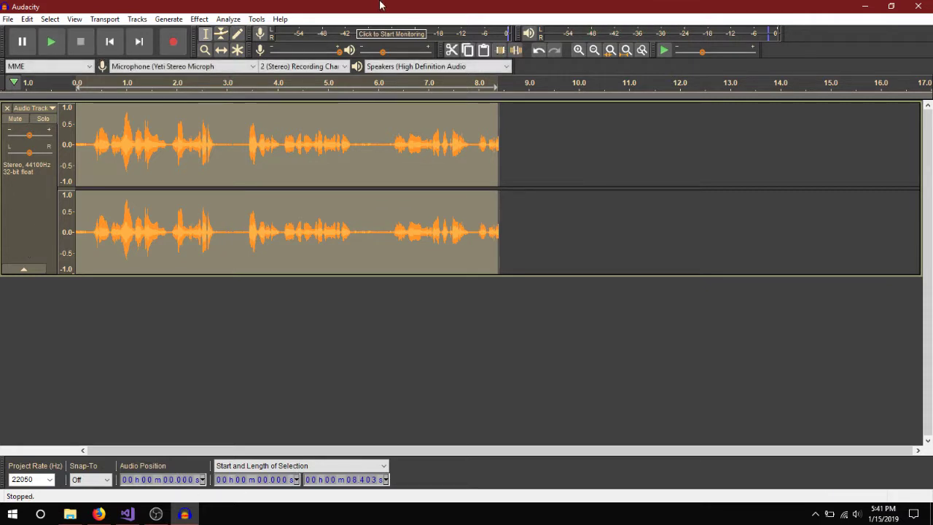
click(200, 20)
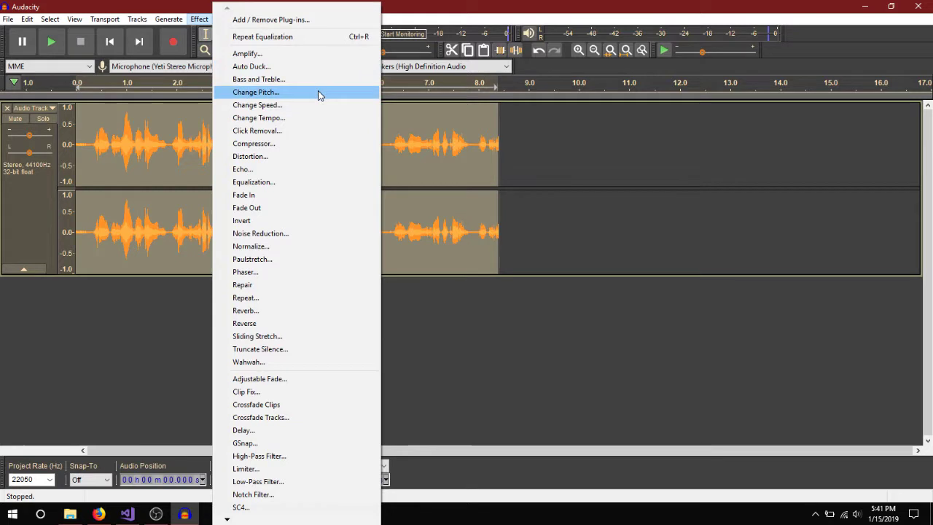
Step: Amplify the whole recording by 10 dB
click(298, 54)
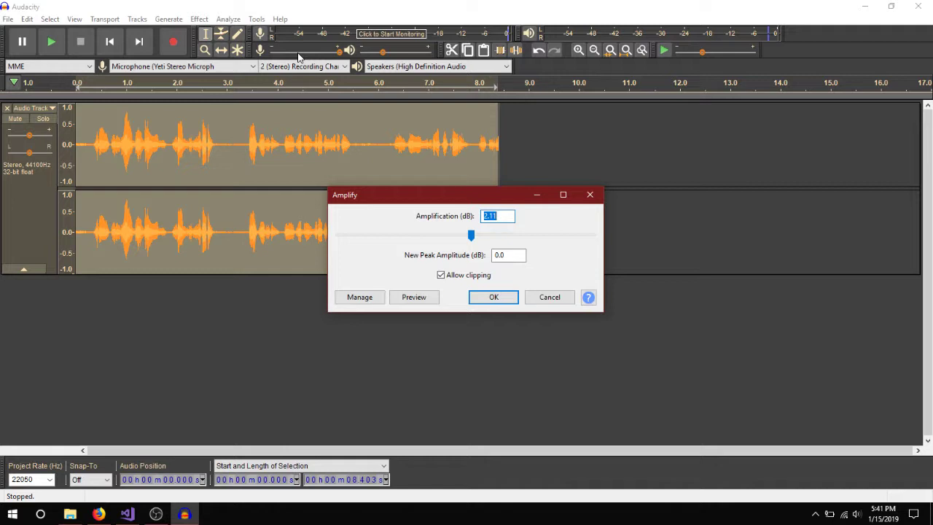
text(10)
key(Return)
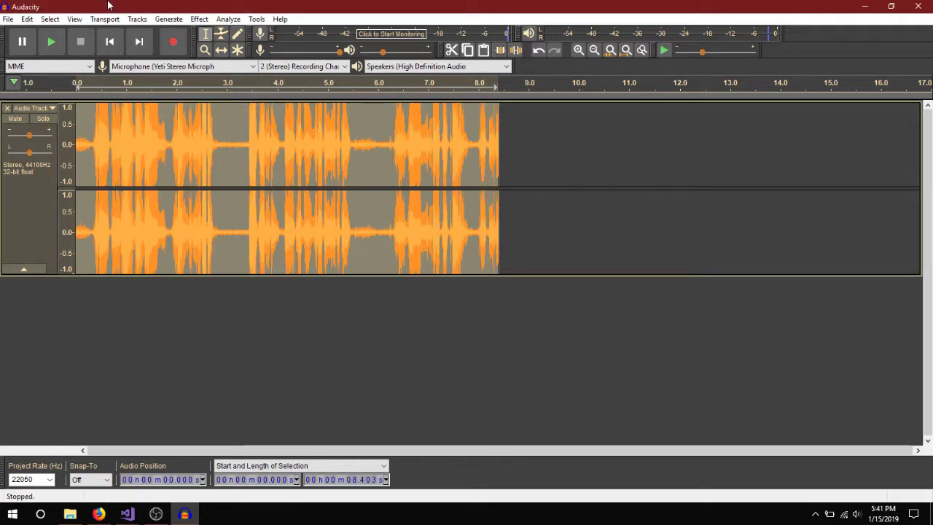
Step: Apply the Limiter with Soft Limit at 0 dB
click(198, 19)
click(241, 442)
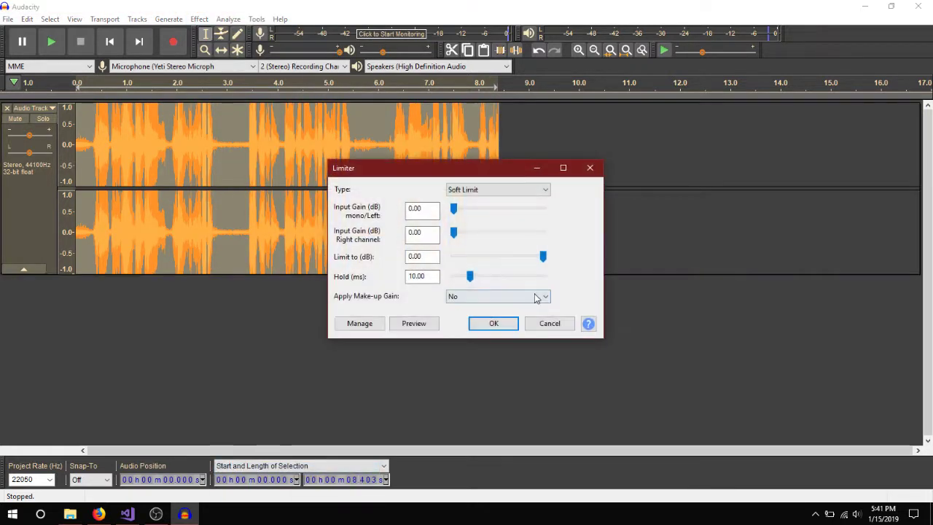
click(493, 324)
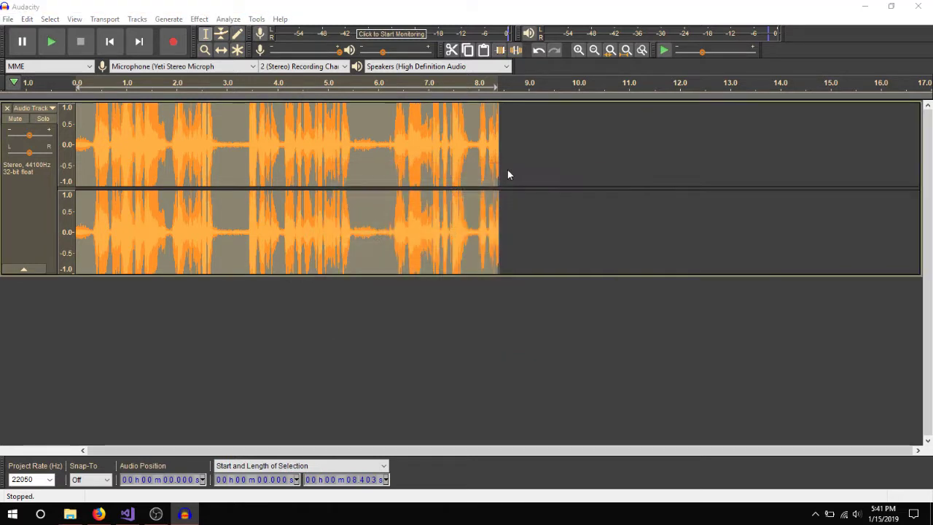
Step: Play the louder recording from near the start, then select everything again
click(92, 148)
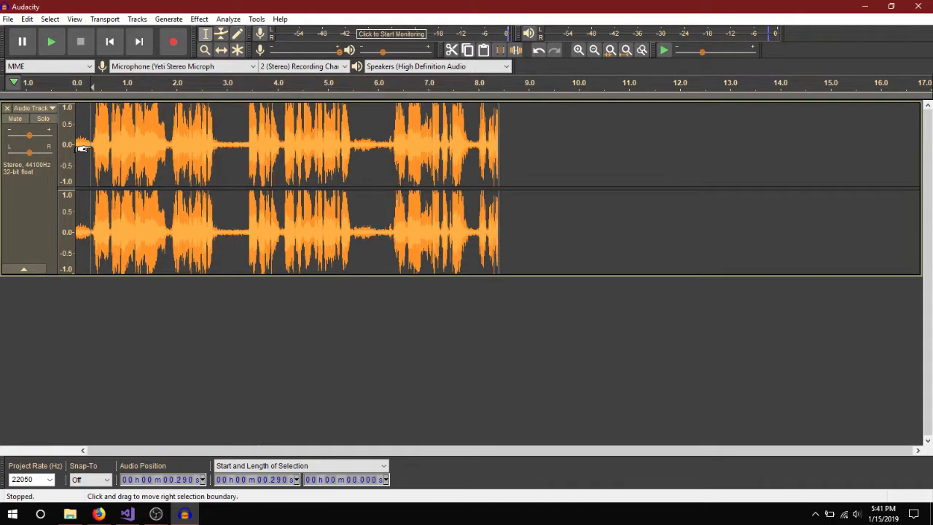
key(space)
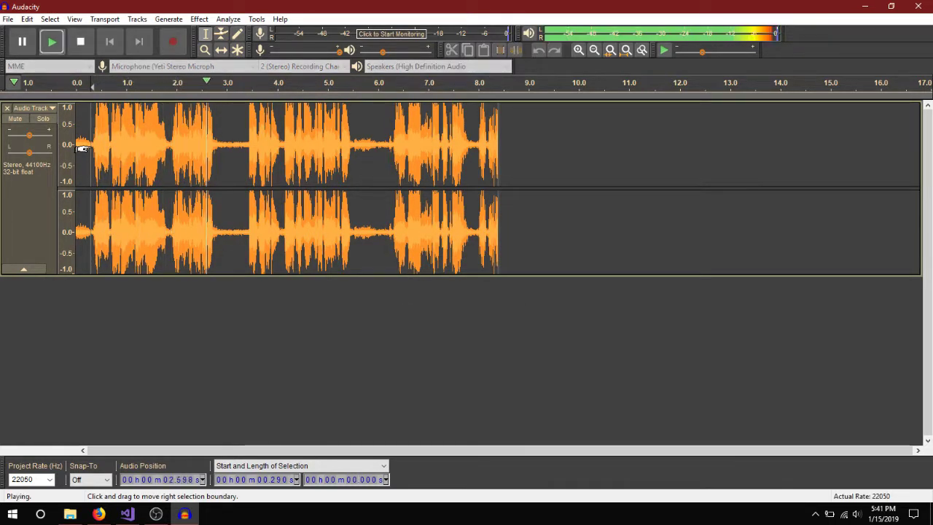
key(space)
key(ctrl+a)
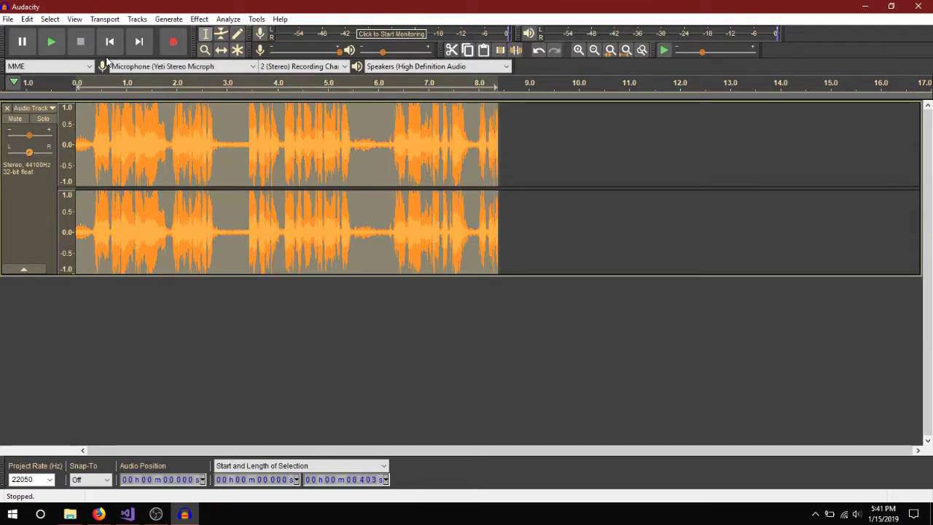
Step: Open Tools > Nyquist Prompt and clear the command box to enter (quantize s 4)
click(203, 22)
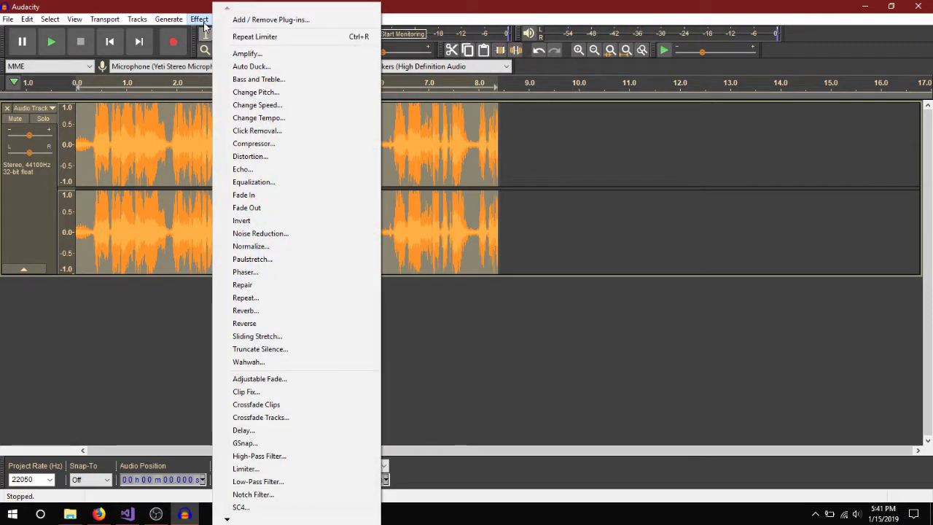
click(204, 22)
click(256, 20)
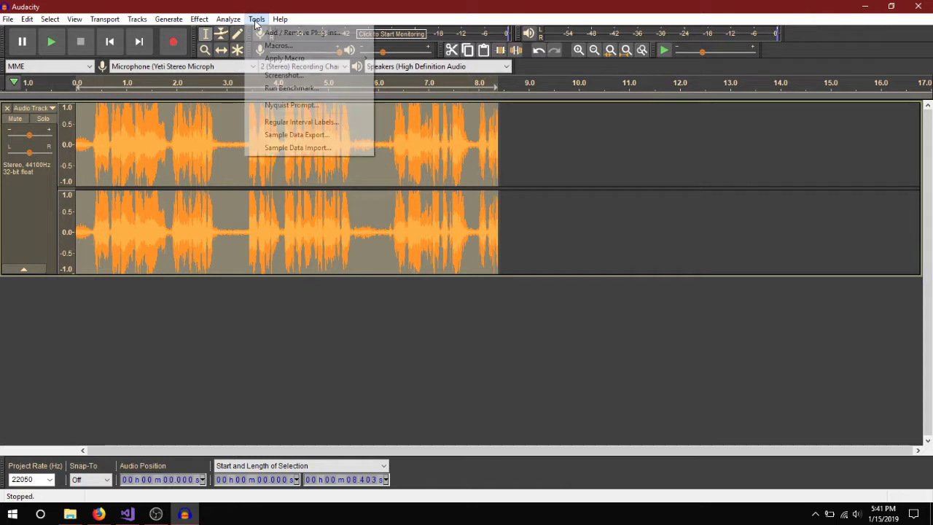
click(311, 106)
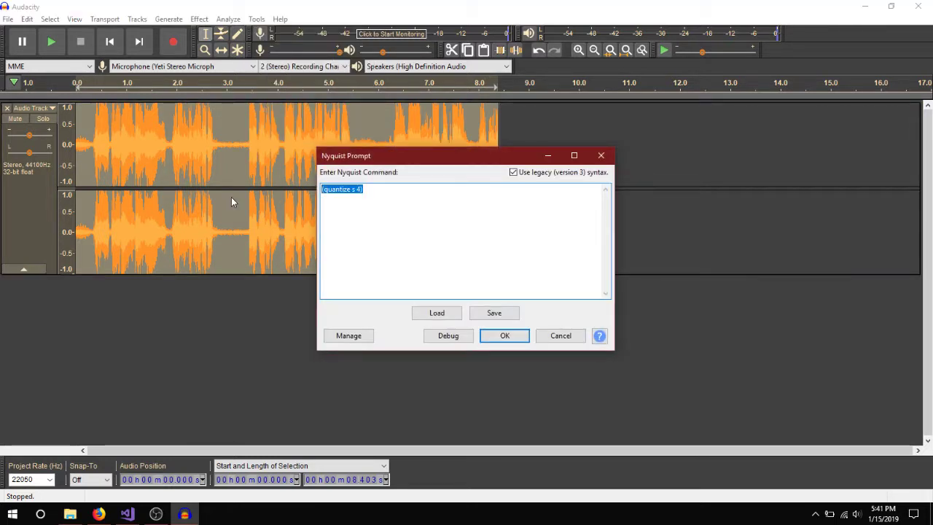
key(BackSpace)
click(513, 172)
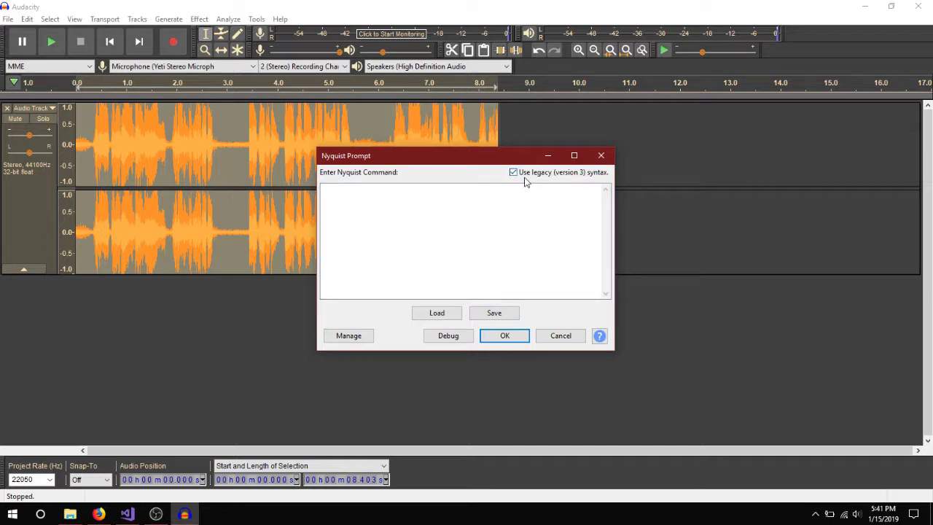
click(503, 196)
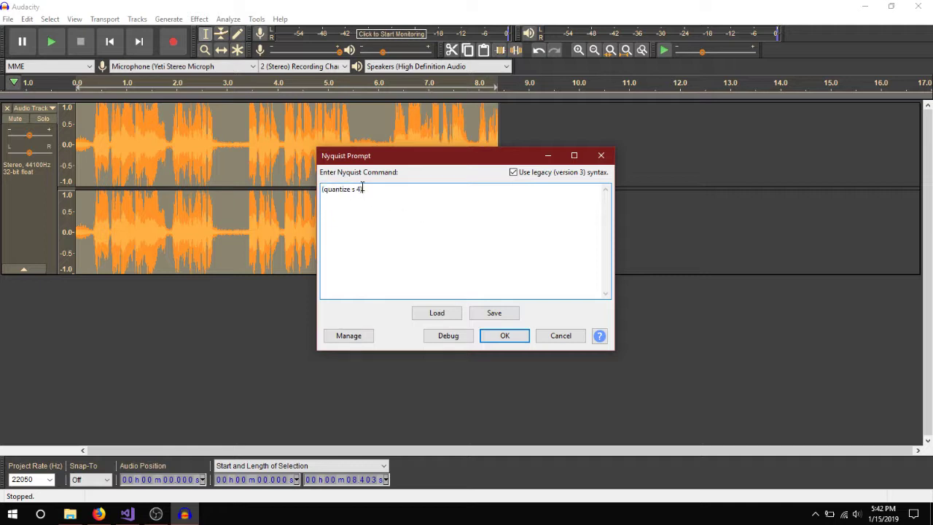
Step: Apply the 4-level quantize command and zoom in around 4.145 s to inspect the stepped waveform
click(483, 339)
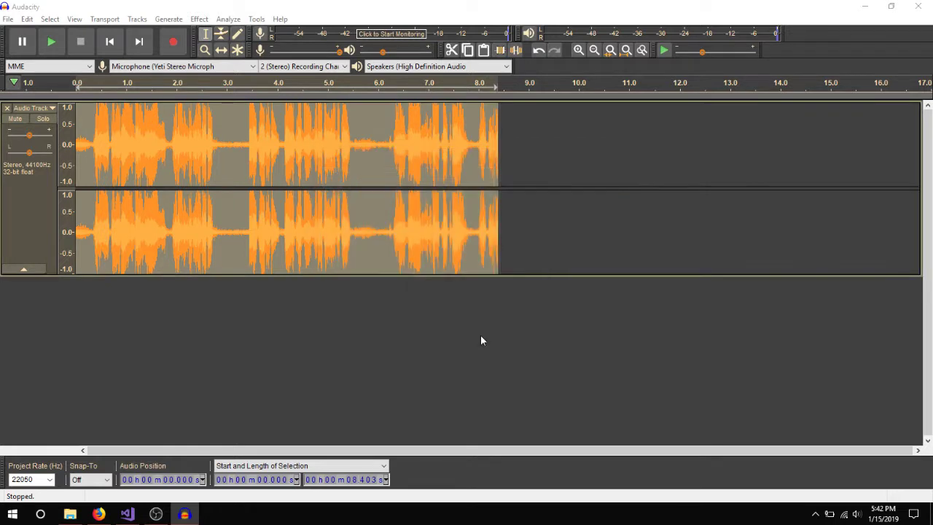
click(286, 144)
scroll(305, 138, up, 5)
scroll(305, 138, up, 5)
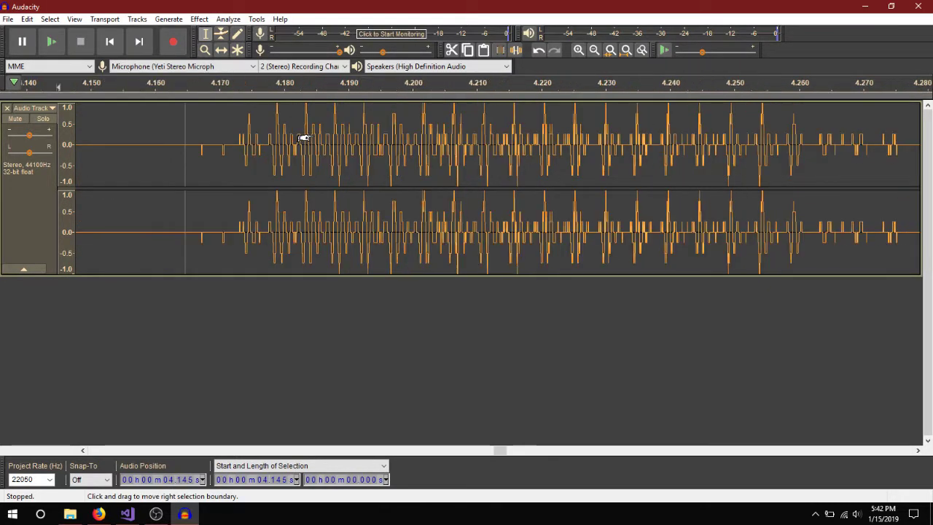
scroll(305, 139, down, 1)
drag(313, 138, 468, 142)
scroll(401, 146, up, 5)
scroll(403, 146, down, 12)
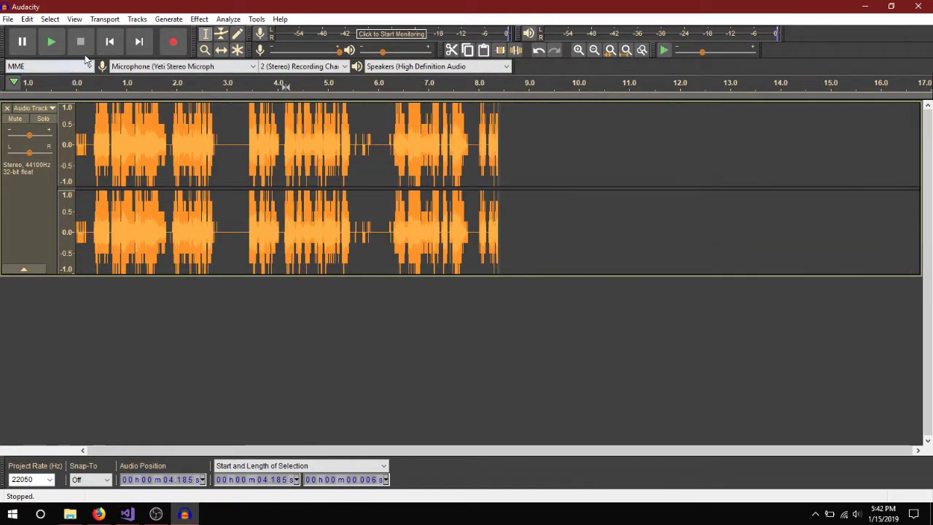
Step: Play the quantized recording from 0.313 s
click(110, 42)
click(92, 149)
key(space)
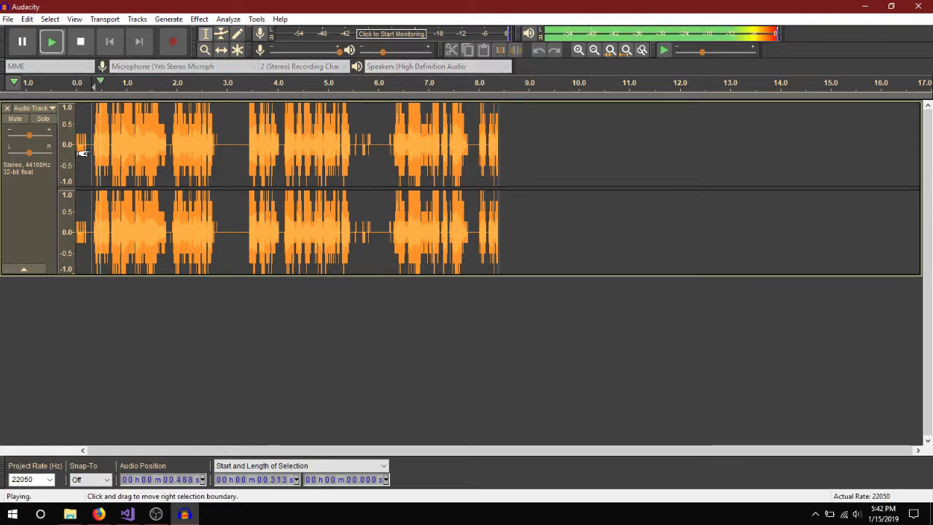
Step: Select the whole track, apply the Treble Cut equalization curve, and play from 0.279 s
key(space)
click(47, 196)
click(204, 19)
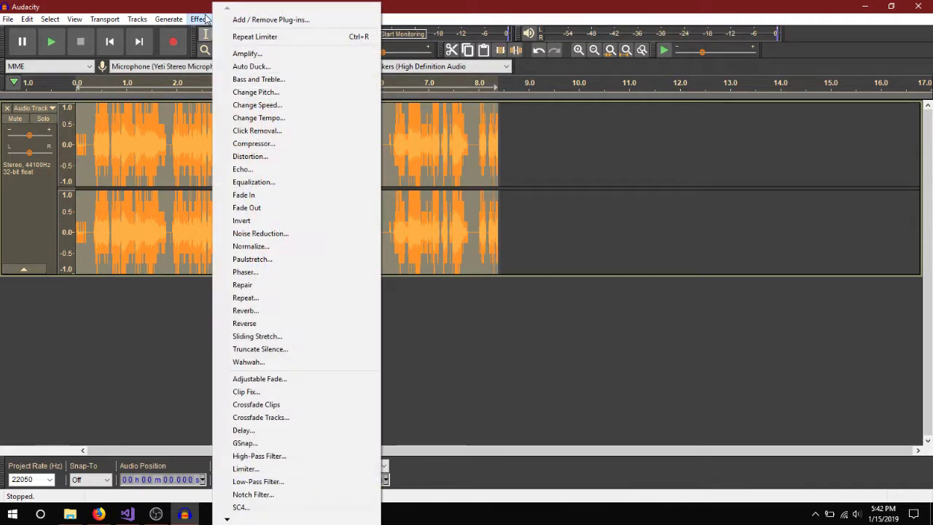
click(250, 183)
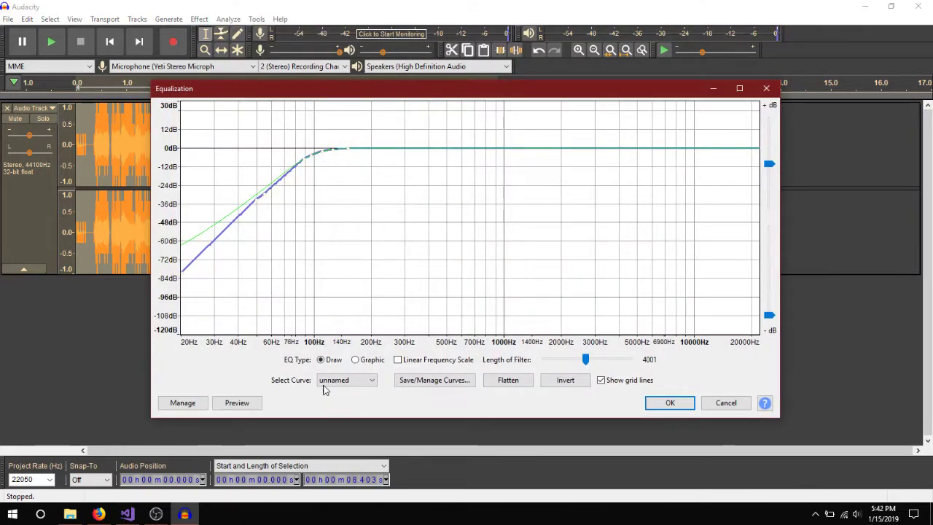
click(347, 380)
click(347, 462)
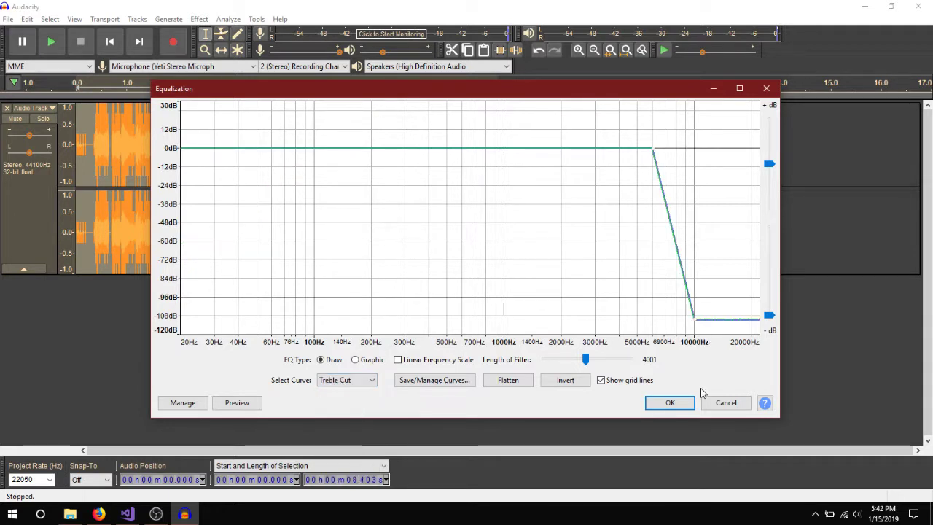
click(669, 403)
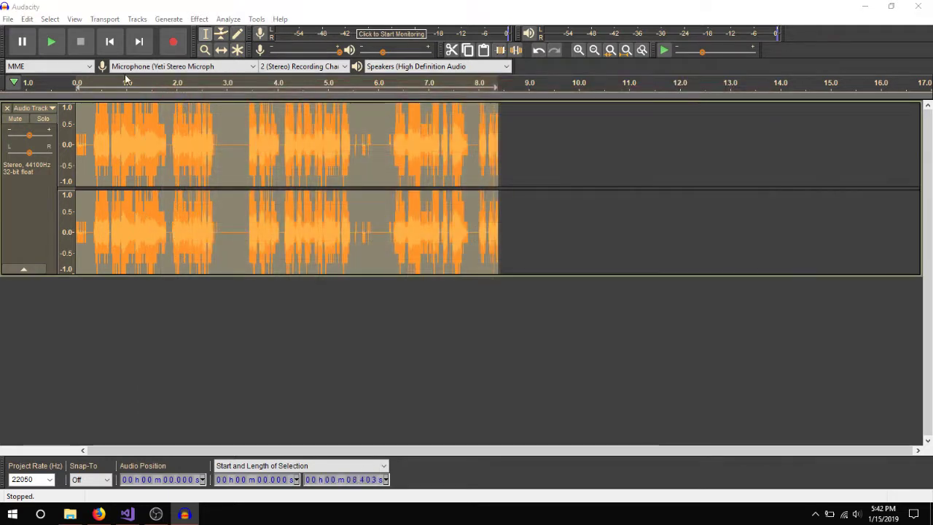
click(91, 148)
key(space)
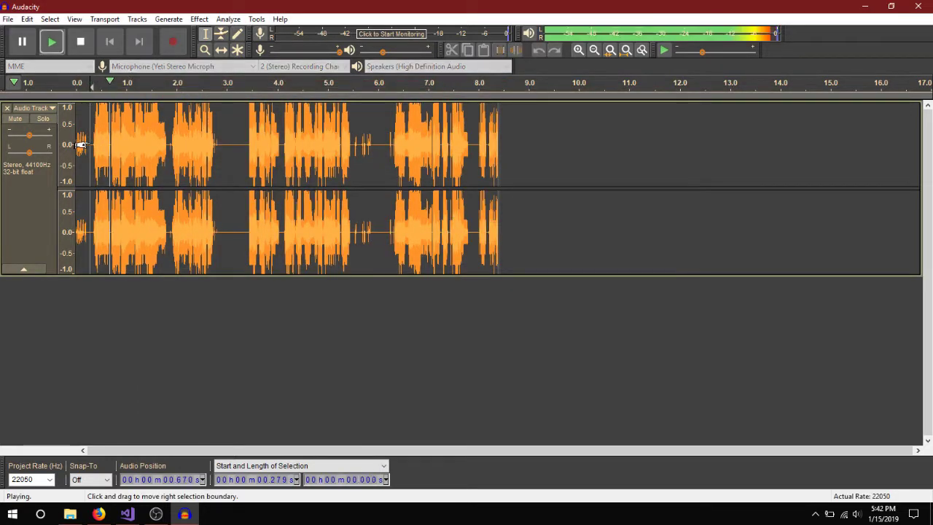
Step: Apply the Bass Cut curve, play from 3.297 s, and lower the track gain to -3 dB
click(198, 19)
click(275, 183)
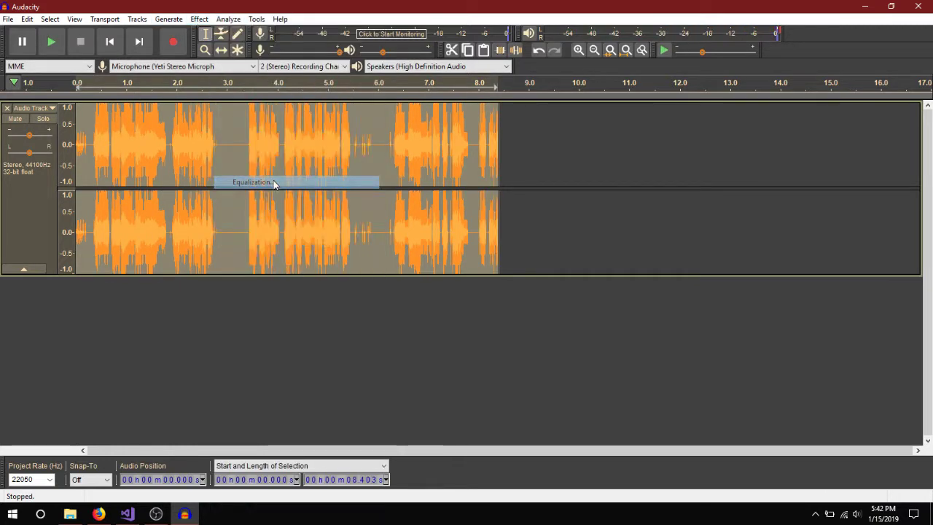
click(346, 379)
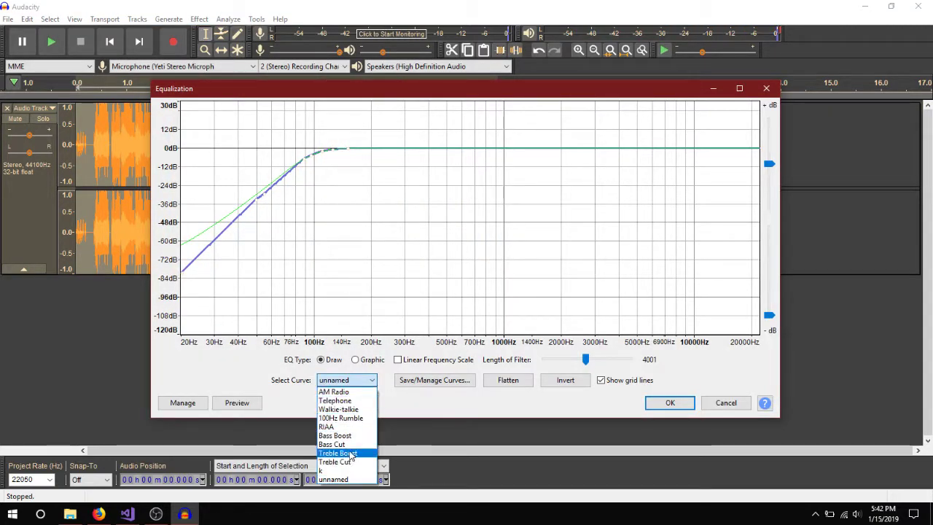
click(341, 444)
click(670, 403)
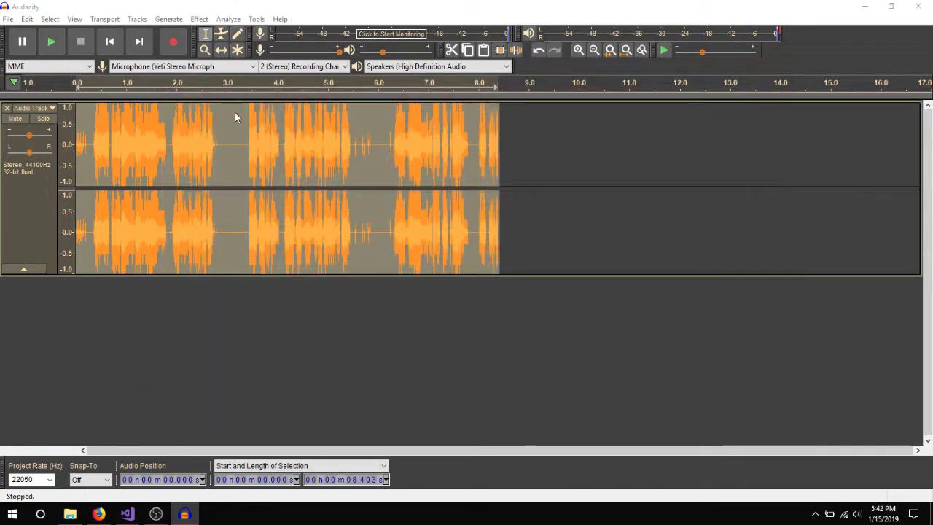
click(243, 117)
key(space)
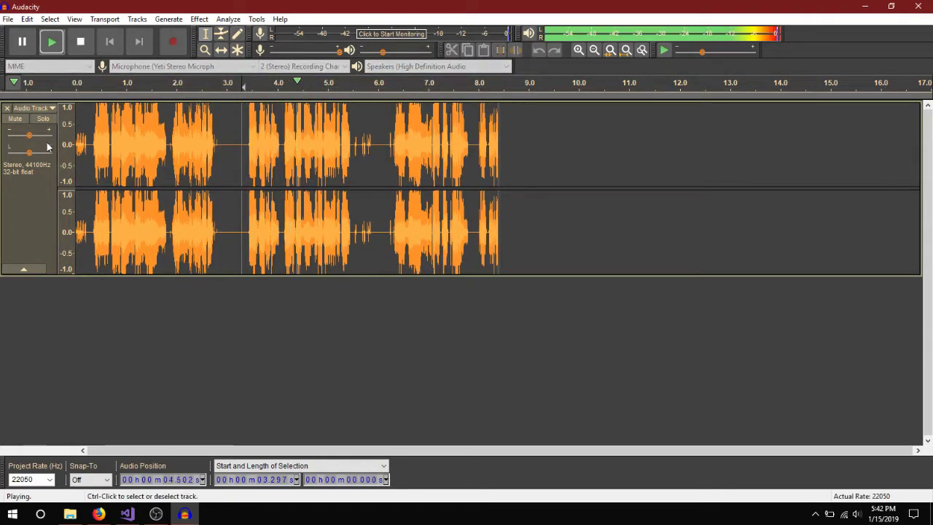
drag(29, 135, 27, 141)
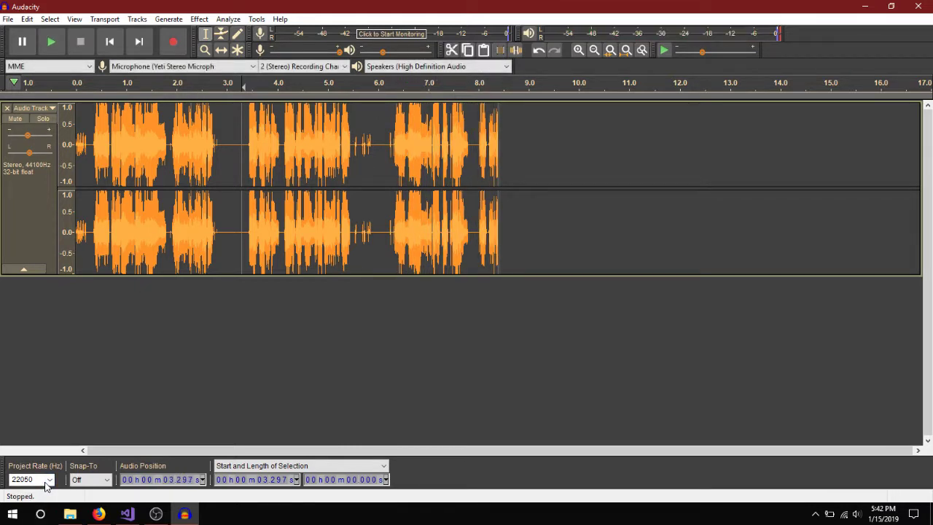
Step: Set the project rate to 16000 Hz and audition it from 3.077 s
click(45, 484)
click(45, 483)
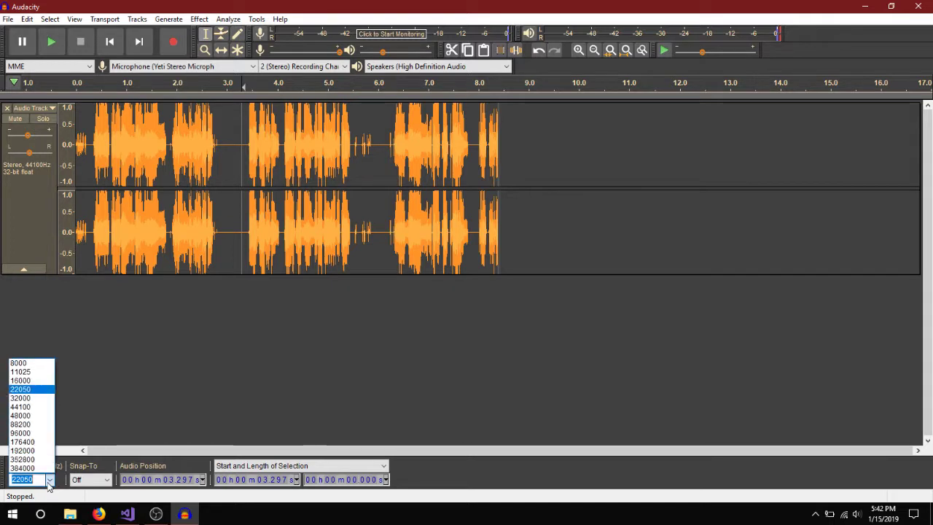
click(44, 384)
click(230, 154)
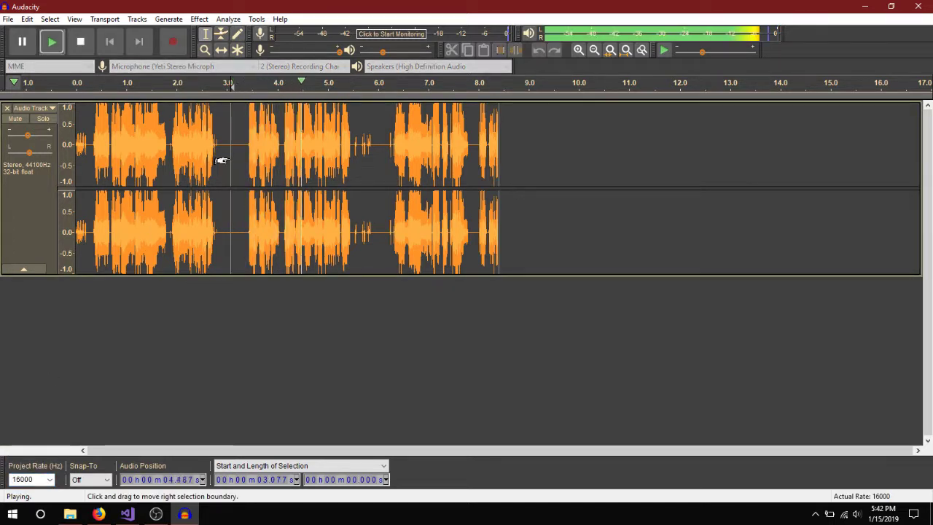
key(space)
Step: Switch the project rate to 11025 Hz and audition the recording
click(49, 479)
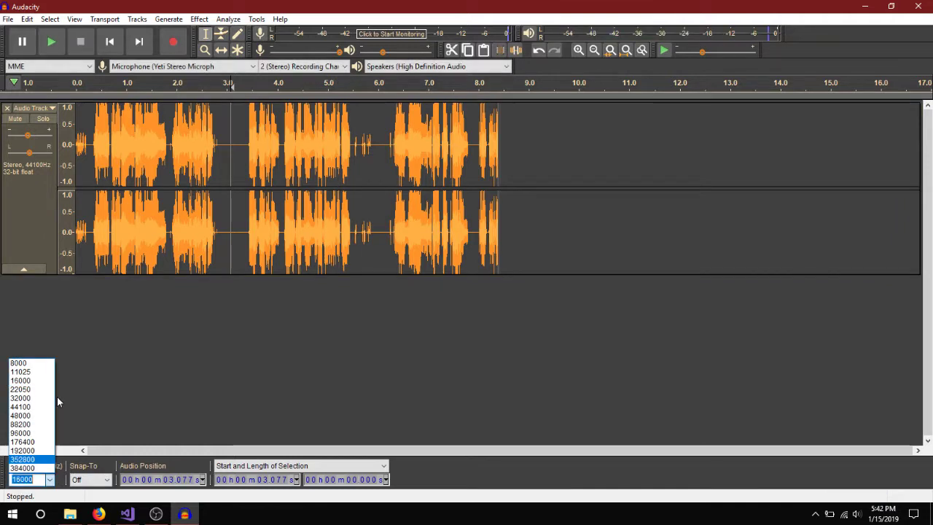
click(43, 372)
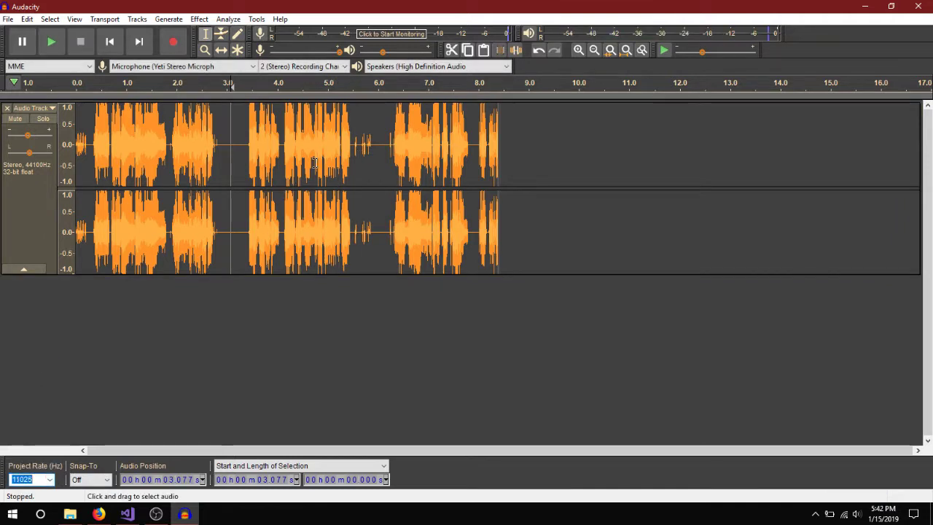
key(space)
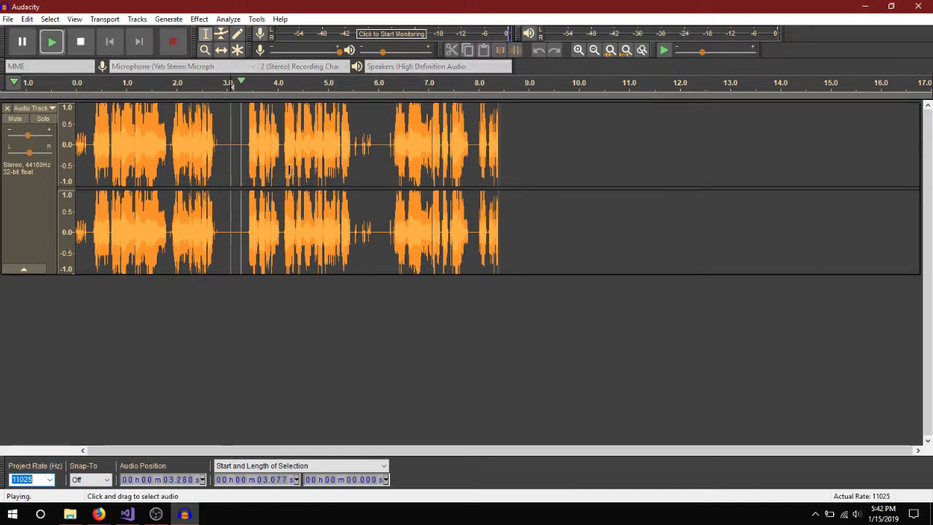
key(space)
Step: Lower the project rate to 8000 Hz and play the result
click(50, 479)
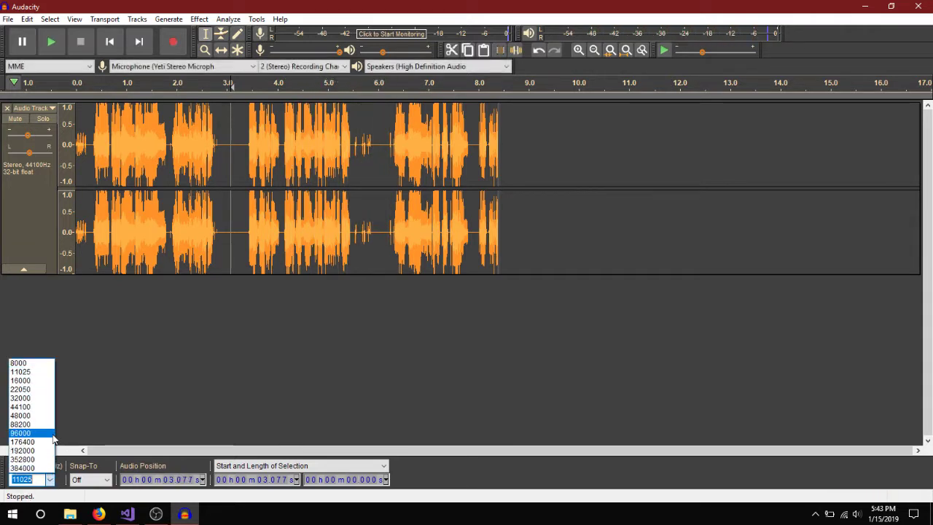
click(45, 363)
key(space)
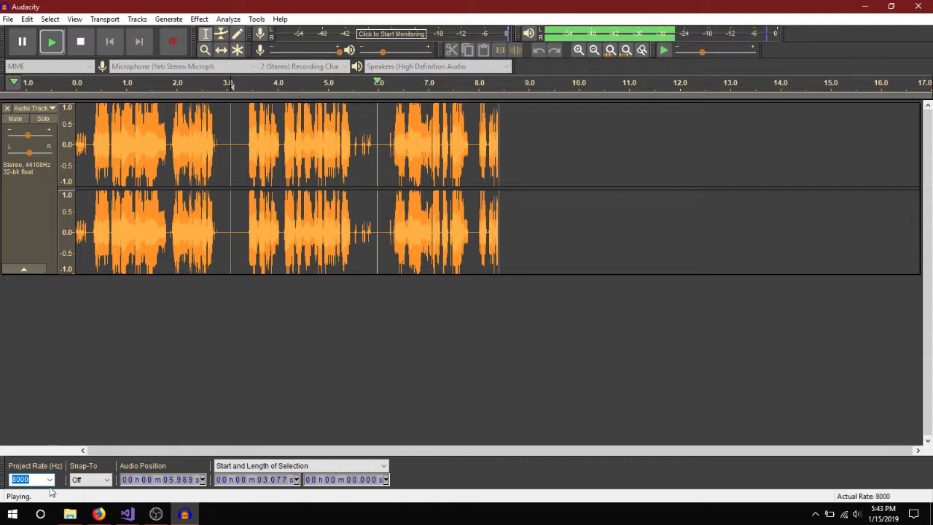
key(space)
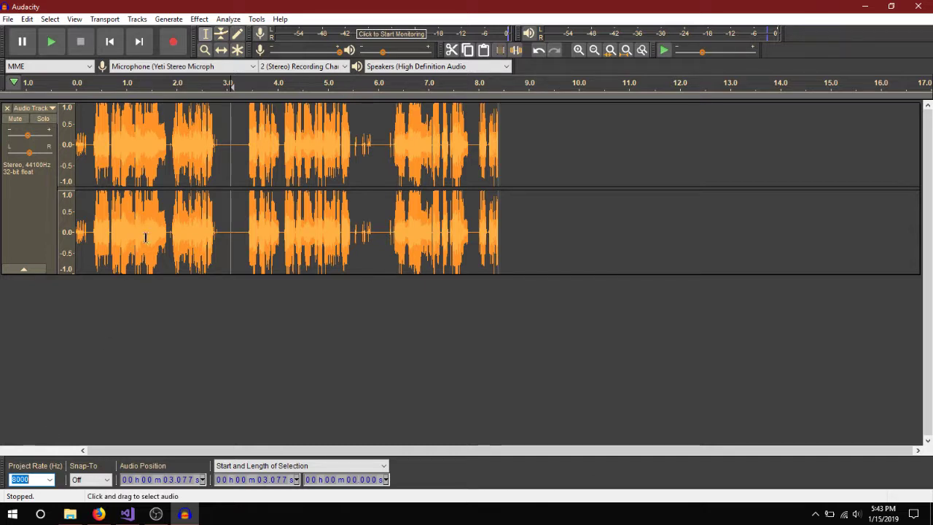
mouse_move(90, 142)
mouse_down()
mouse_move(458, 104)
mouse_move(75, 142)
mouse_move(86, 146)
mouse_up()
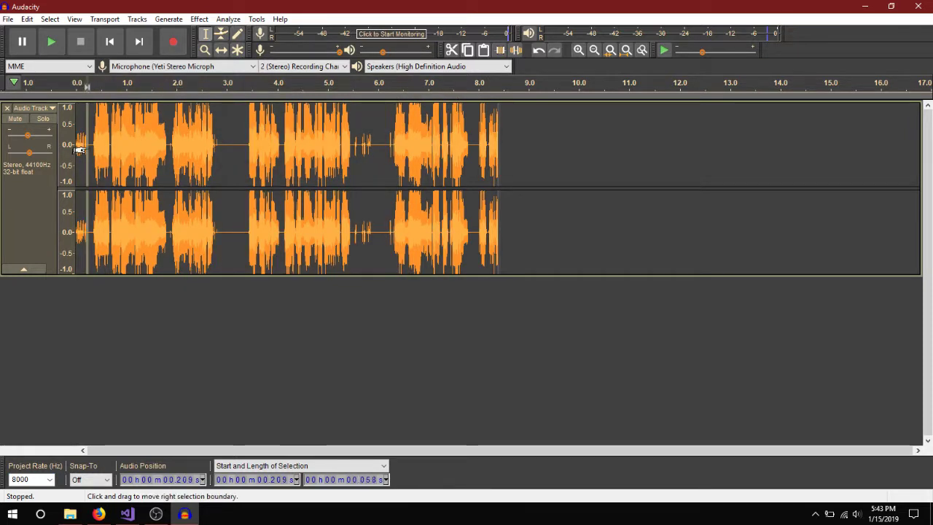
click(93, 143)
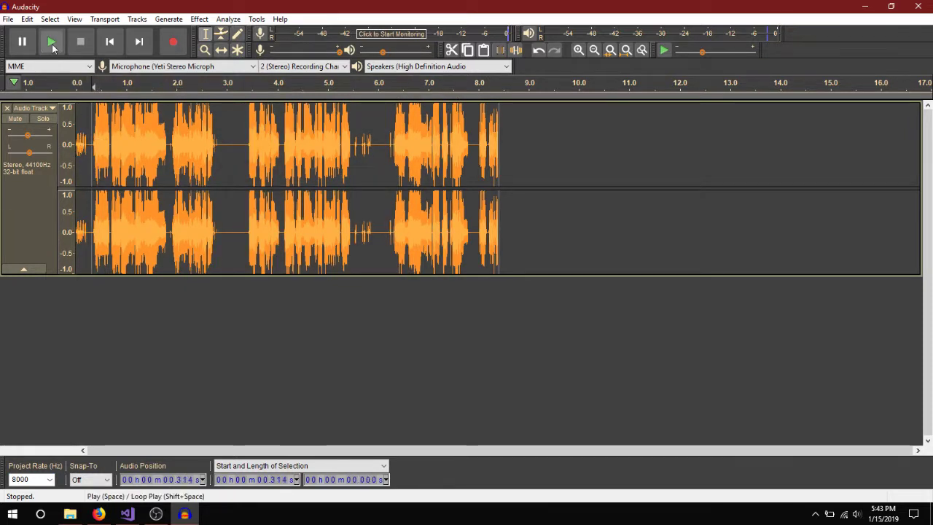
click(51, 44)
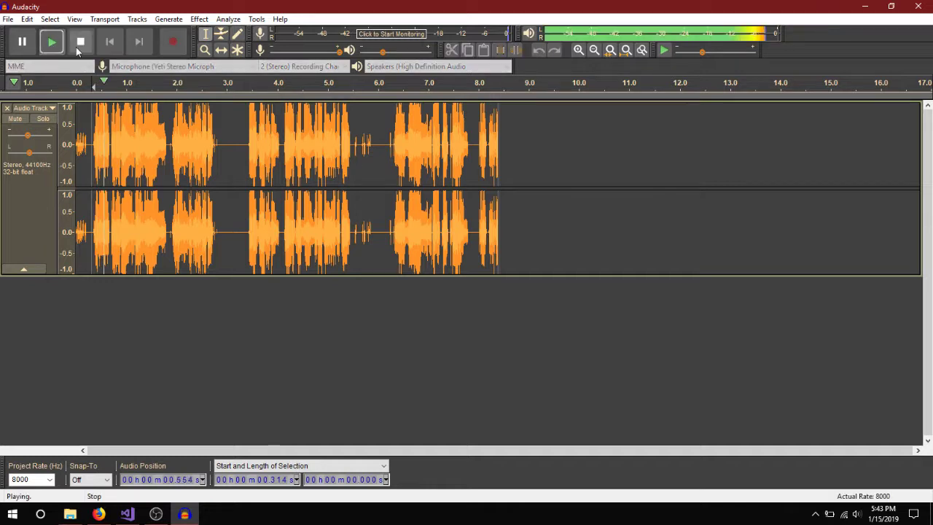
click(78, 47)
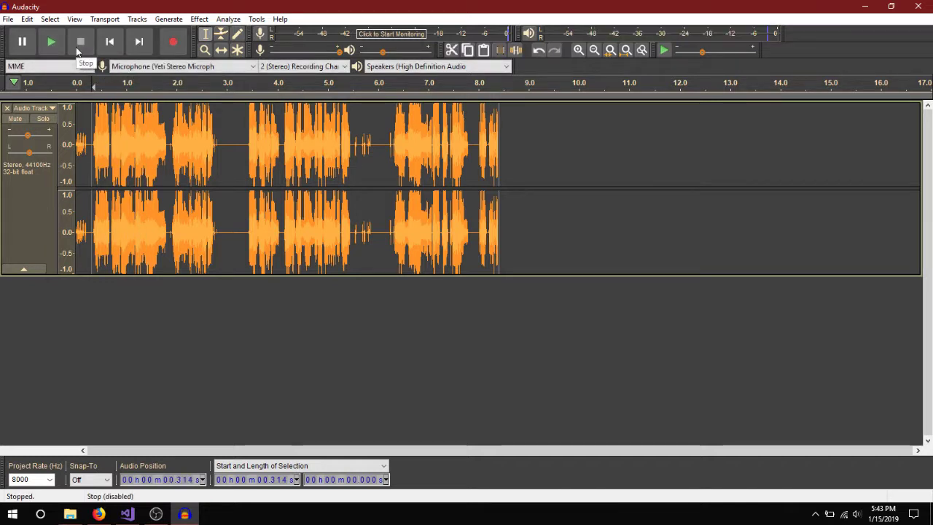